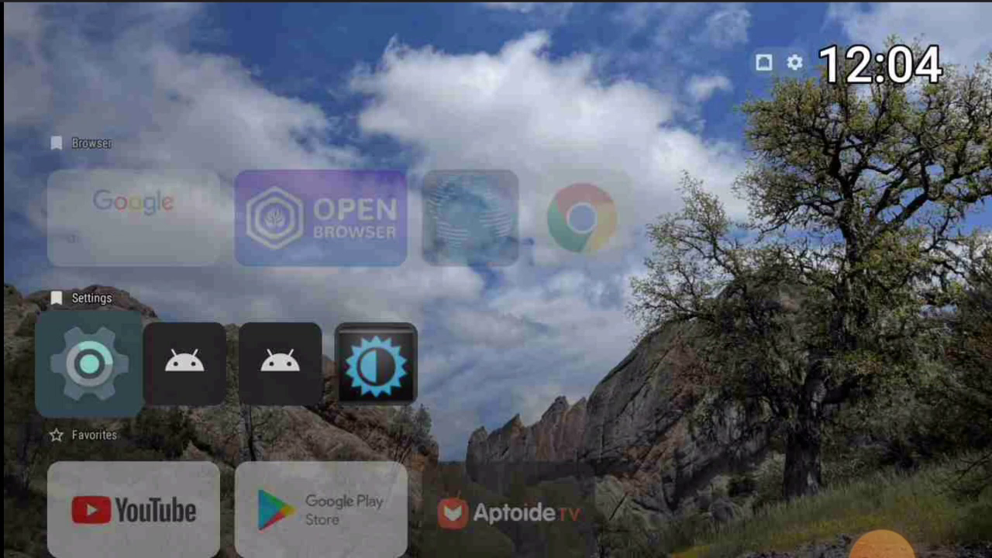
- Launch the Background Apps and Process List tile from Projectivy Launcher's TV Apps row
{"action": "key", "text": "Down"}
{"action": "key", "text": "Down"}
{"action": "key", "text": "Left"}
{"action": "key", "text": "Left"}
{"action": "key", "text": "Left"}
{"action": "key", "text": "Left"}
{"action": "key", "text": "Left"}
{"action": "key", "text": "Left"}
{"action": "key", "text": "Left"}
{"action": "key", "text": "Left"}
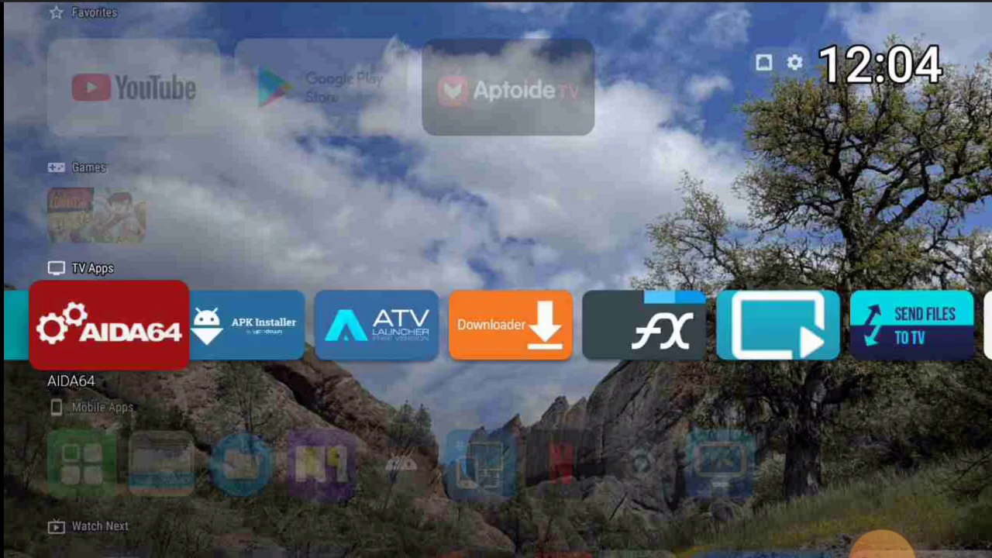
{"action": "key", "text": "Left"}
{"action": "key", "text": "Left"}
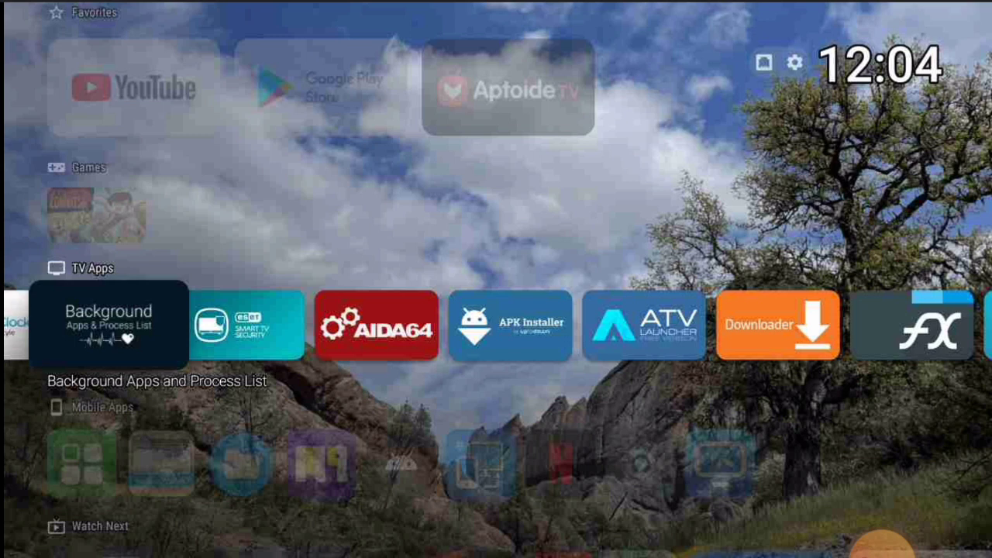
{"action": "key", "text": "Return"}
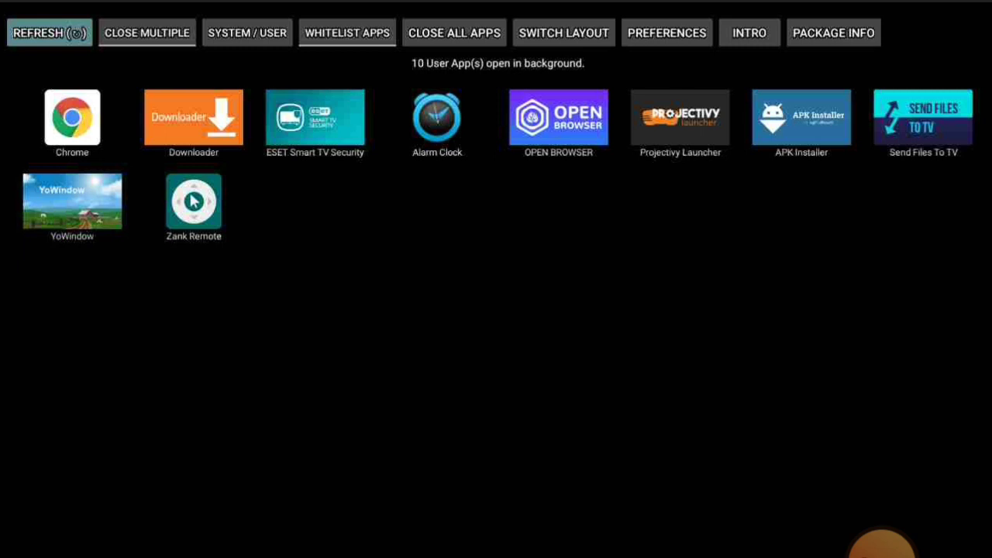
- Open Chrome's app info from the running apps list, showing version 95.0.4638.74
{"action": "key", "text": "Right"}
{"action": "key", "text": "Right"}
{"action": "key", "text": "Right"}
{"action": "key", "text": "Right"}
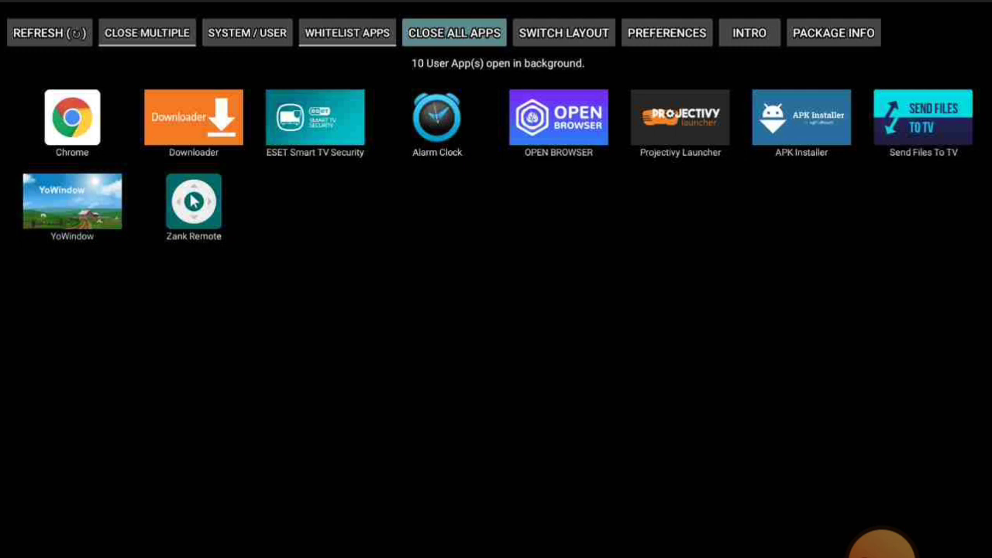
{"action": "key", "text": "Down"}
{"action": "key", "text": "Return"}
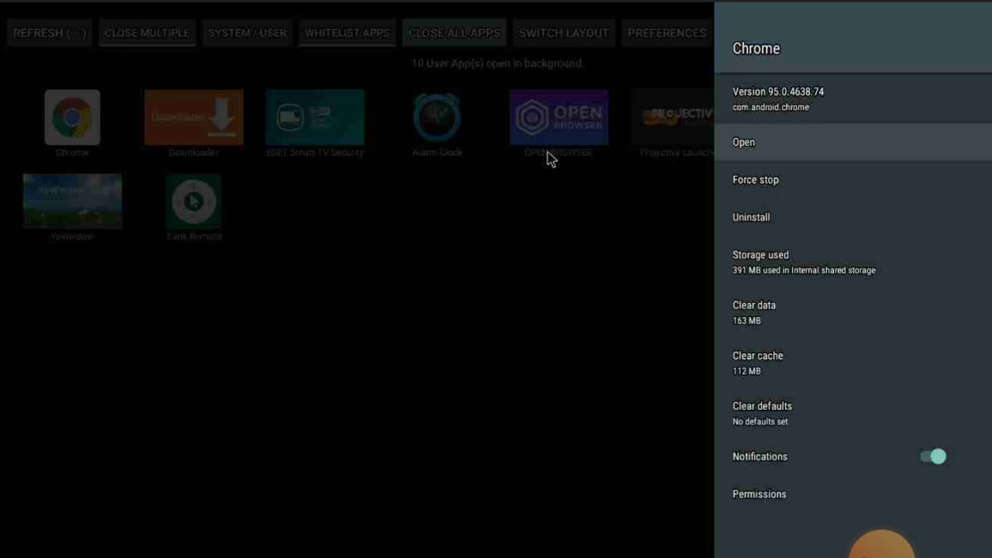
- Force-stop Chrome and return to the background apps list
{"action": "key", "text": "Down"}
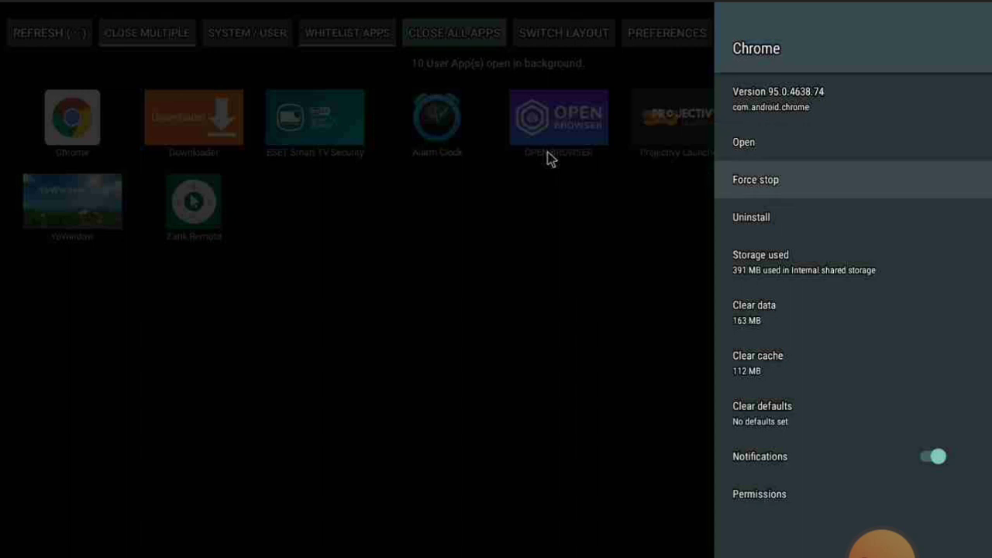
{"action": "key", "text": "Return"}
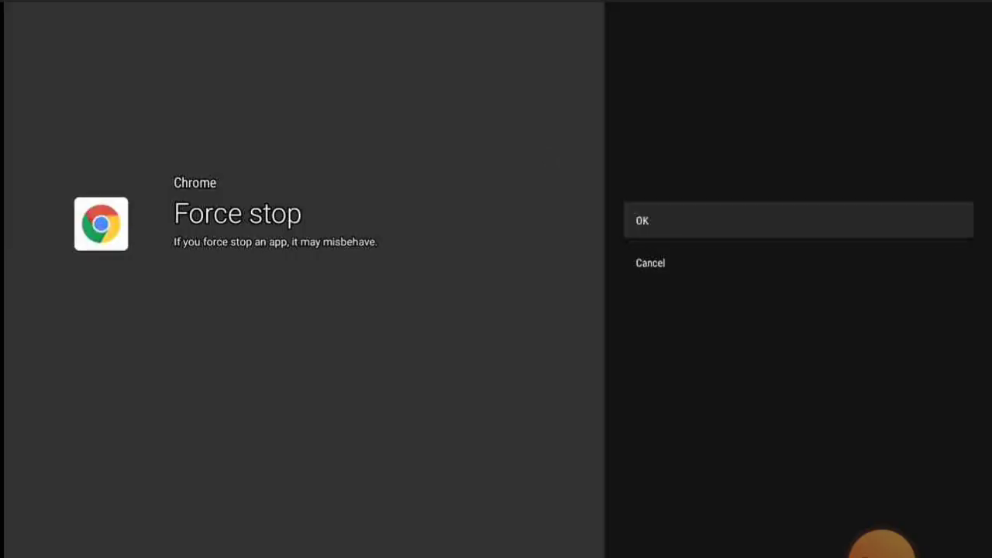
{"action": "key", "text": "Return"}
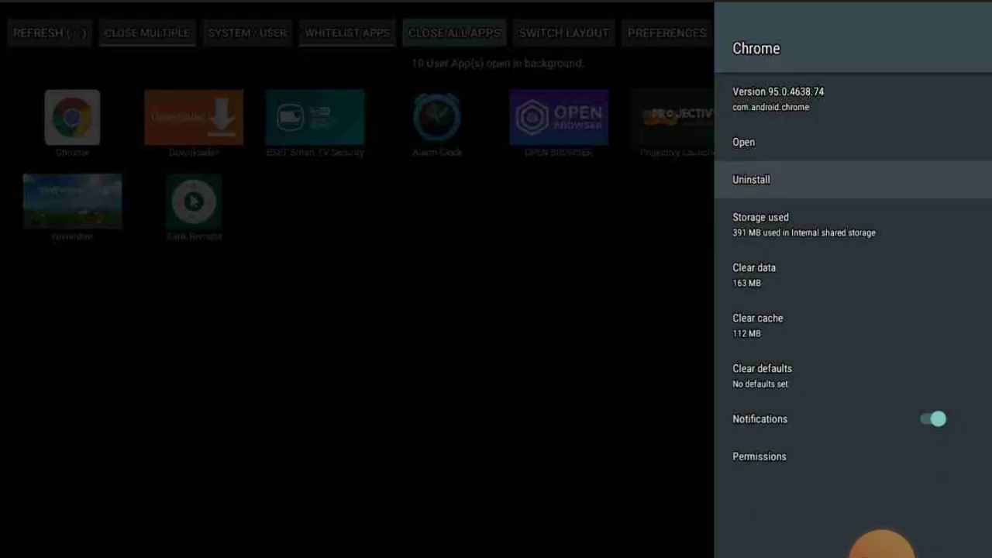
{"action": "key", "text": "Escape"}
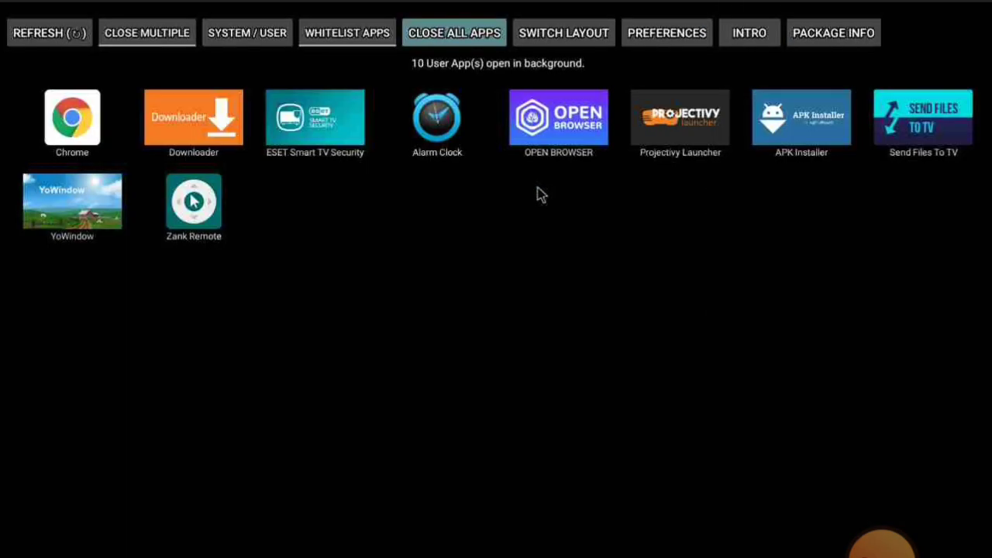
- Force-stop Downloader, then open ESET Smart TV Security's app info
{"action": "key", "text": "Return"}
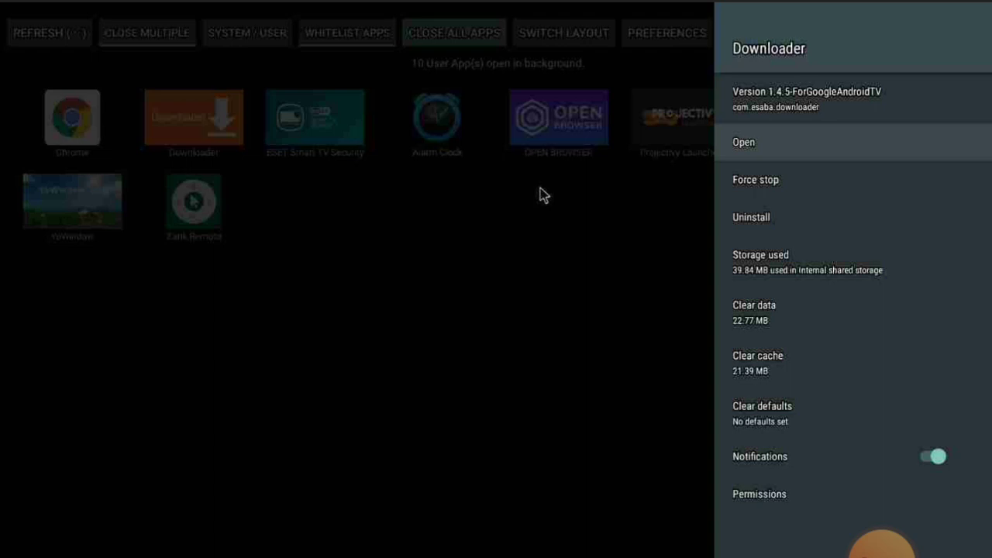
{"action": "key", "text": "Down"}
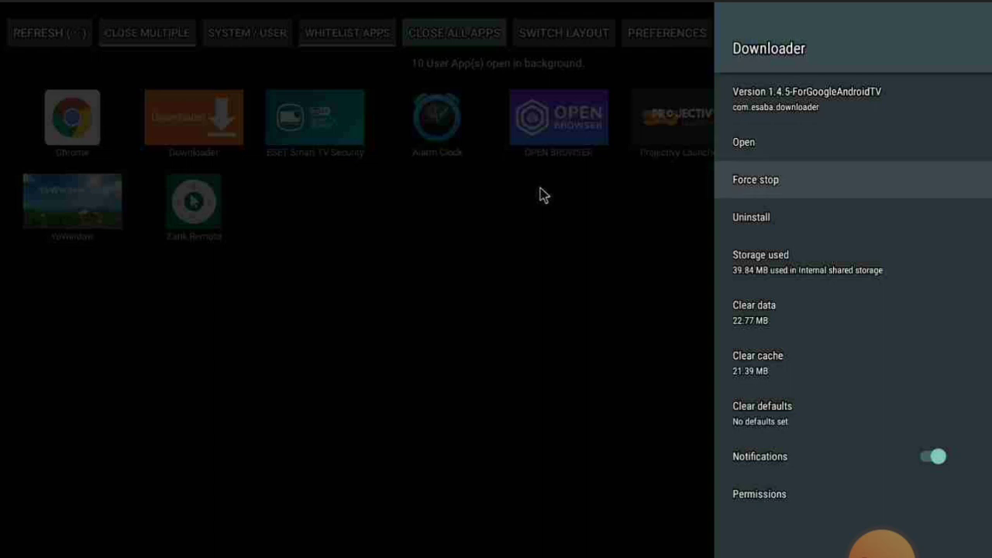
{"action": "key", "text": "Return"}
{"action": "key", "text": "Return"}
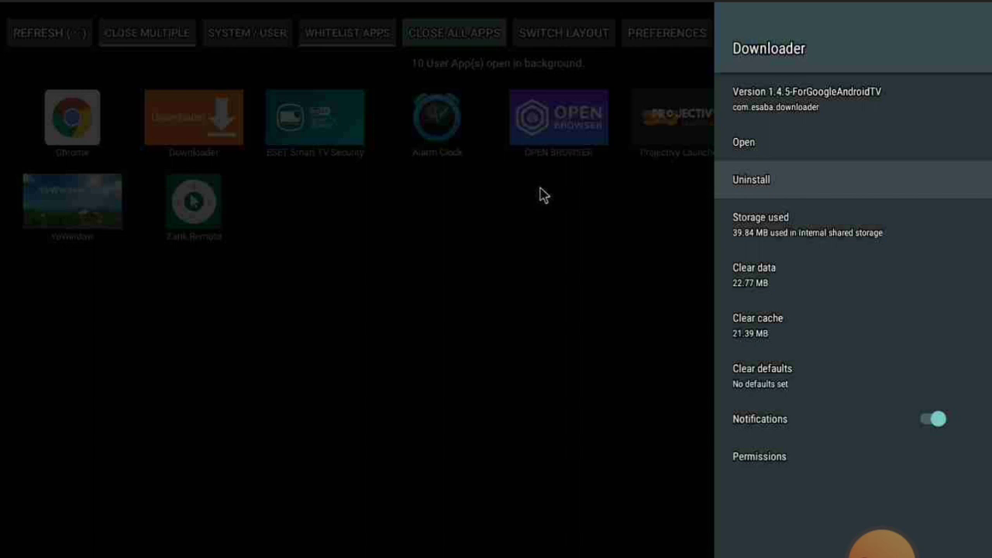
{"action": "key", "text": "Escape"}
{"action": "key", "text": "Right"}
{"action": "key", "text": "Return"}
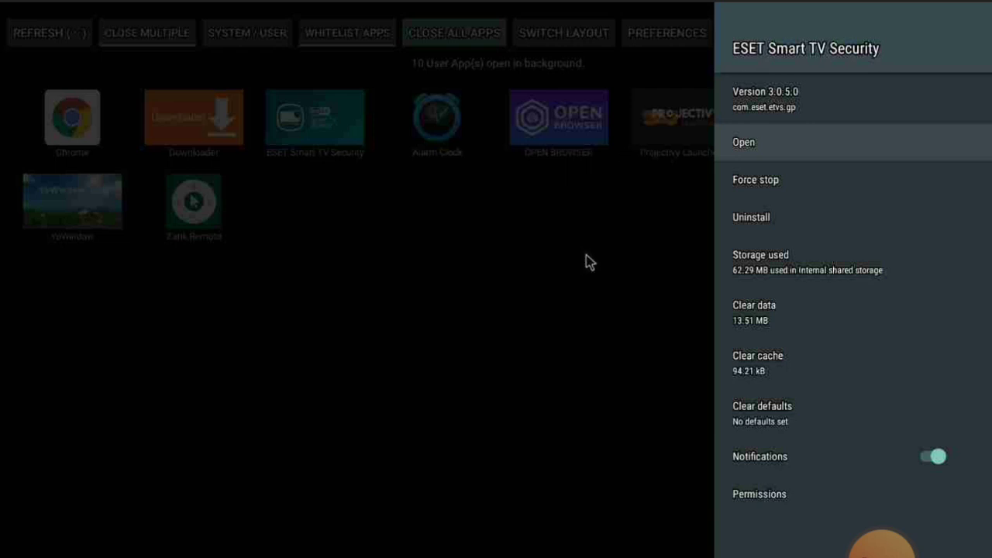
- Leave ESET running and force-stop Alarm Clock
{"action": "key", "text": "Escape"}
{"action": "key", "text": "Right"}
{"action": "key", "text": "Return"}
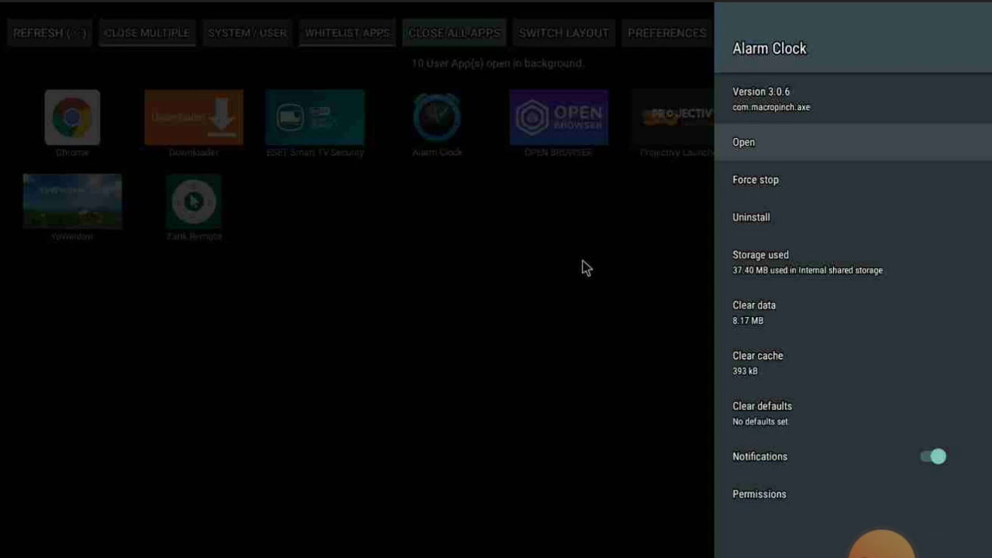
{"action": "key", "text": "Down"}
{"action": "key", "text": "Return"}
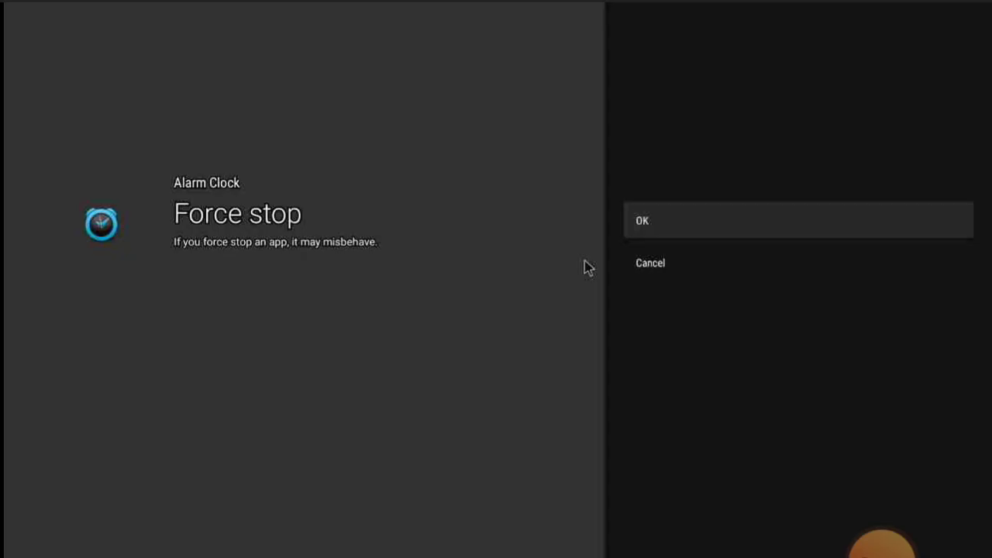
{"action": "key", "text": "Return"}
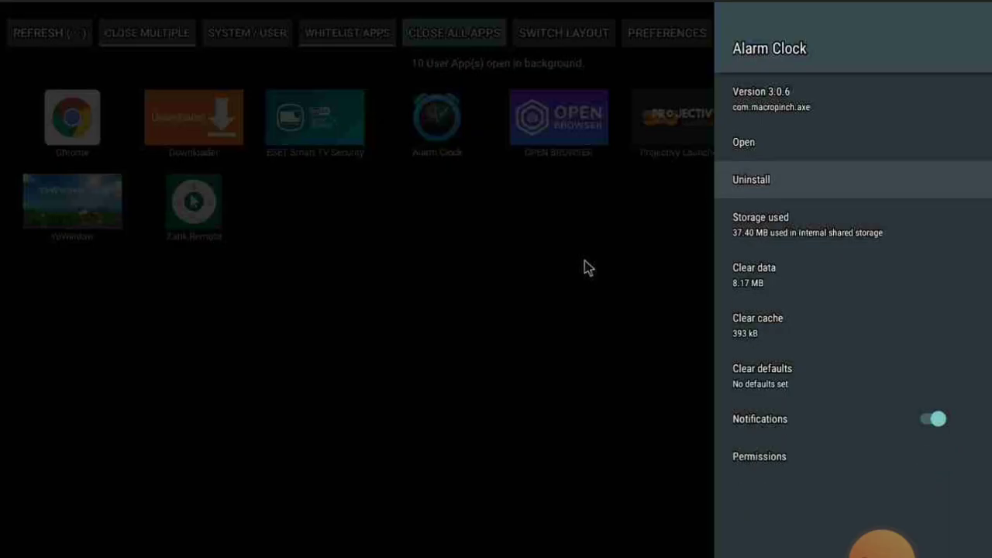
{"action": "key", "text": "Escape"}
- Force-stop OPEN BROWSER and return to the list
{"action": "key", "text": "Right"}
{"action": "key", "text": "Return"}
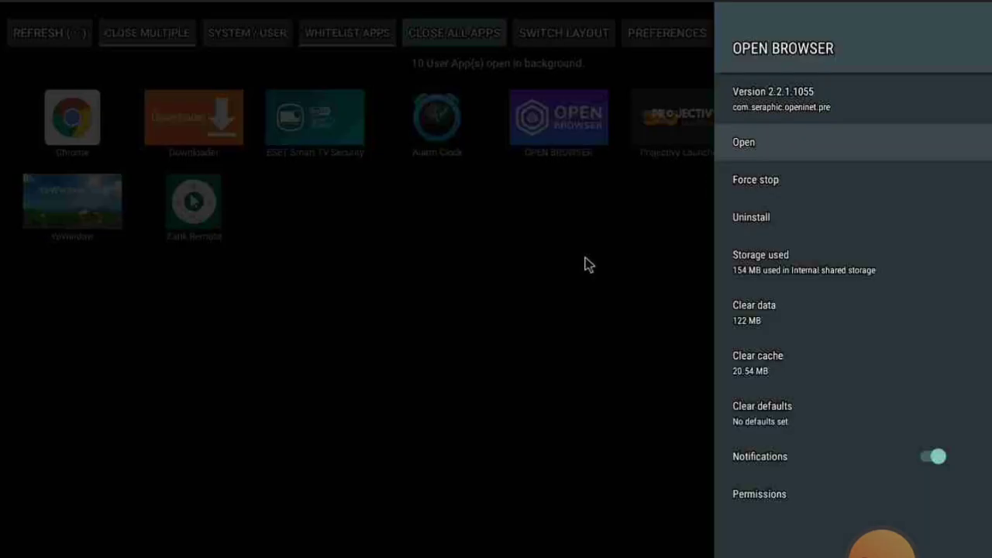
{"action": "key", "text": "Down"}
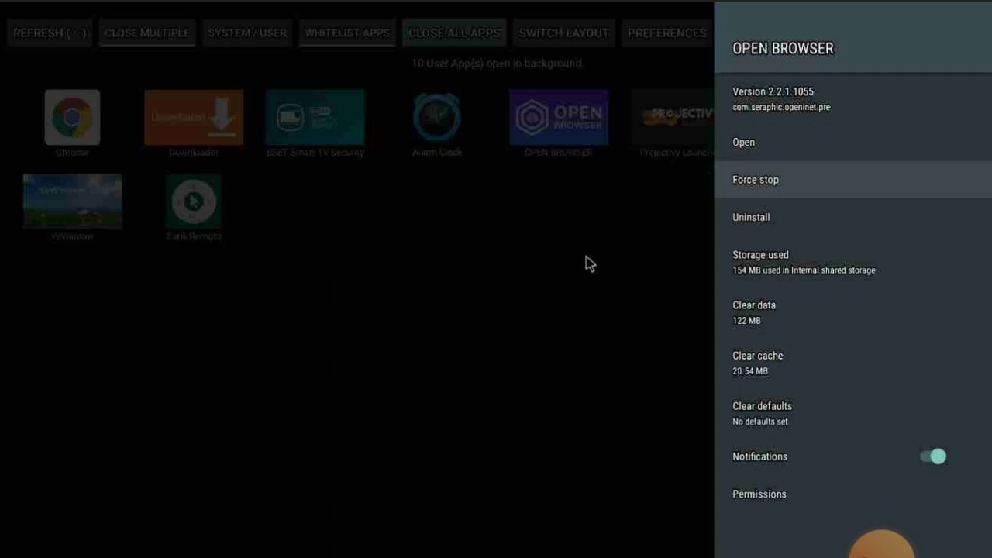
{"action": "key", "text": "Return"}
{"action": "key", "text": "Return"}
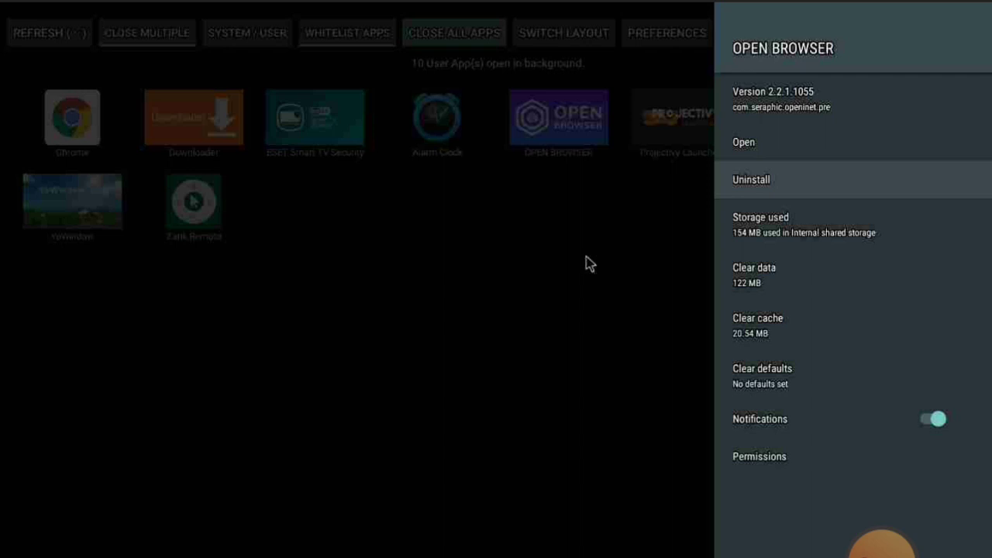
{"action": "key", "text": "Escape"}
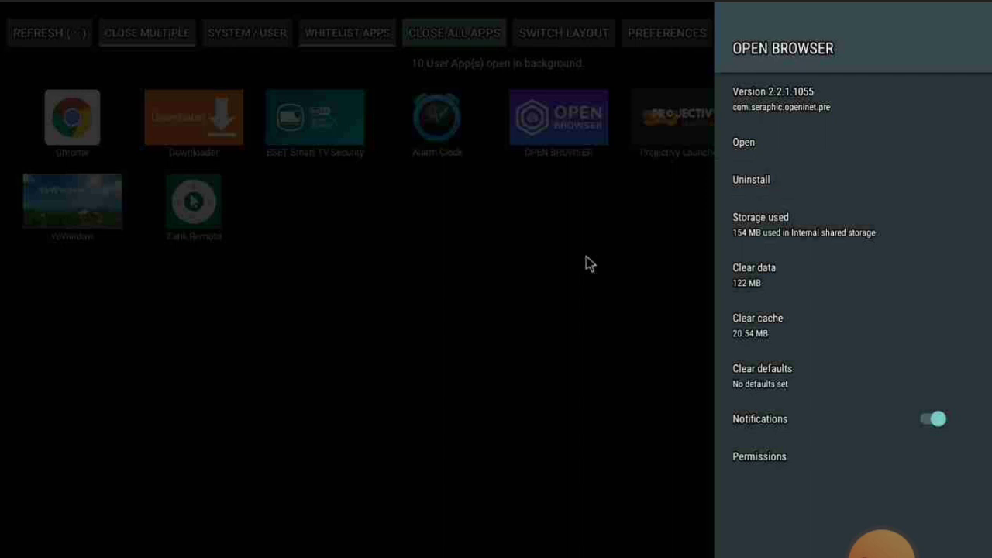
- View Projectivy Launcher's app info and leave it running
{"action": "key", "text": "Right"}
{"action": "key", "text": "Return"}
{"action": "key", "text": "Escape"}
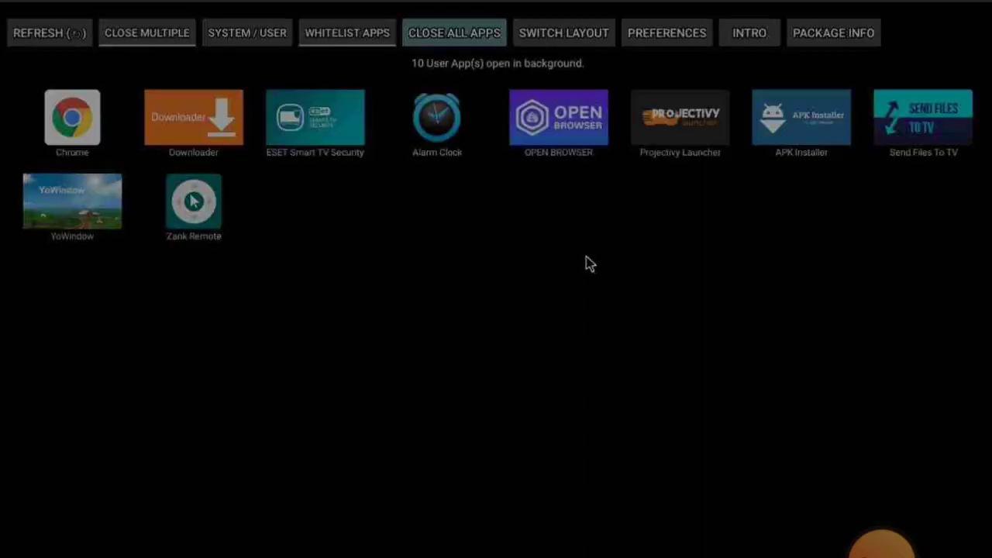
- Force-stop APK Installer and return to the list
{"action": "key", "text": "Right"}
{"action": "key", "text": "Return"}
{"action": "key", "text": "Down"}
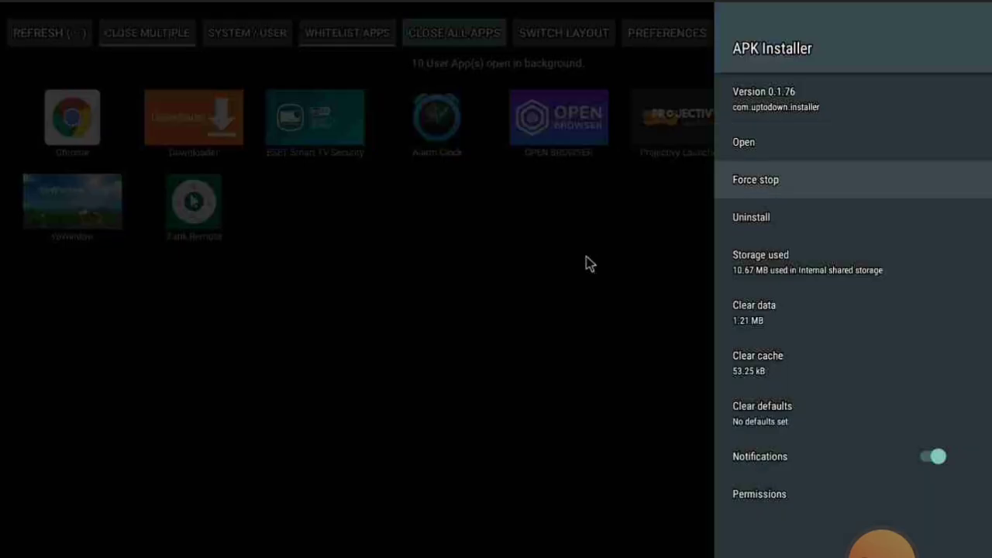
{"action": "key", "text": "Return"}
{"action": "key", "text": "Return"}
{"action": "key", "text": "Escape"}
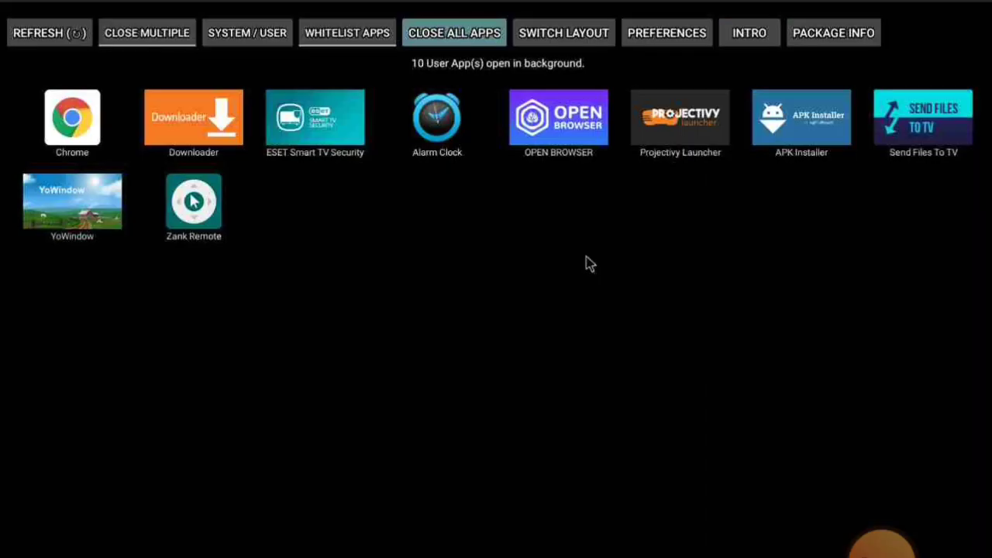
- Force-stop Send Files To TV, then select Force stop in YoWindow's app info
{"action": "key", "text": "Return"}
{"action": "key", "text": "Down"}
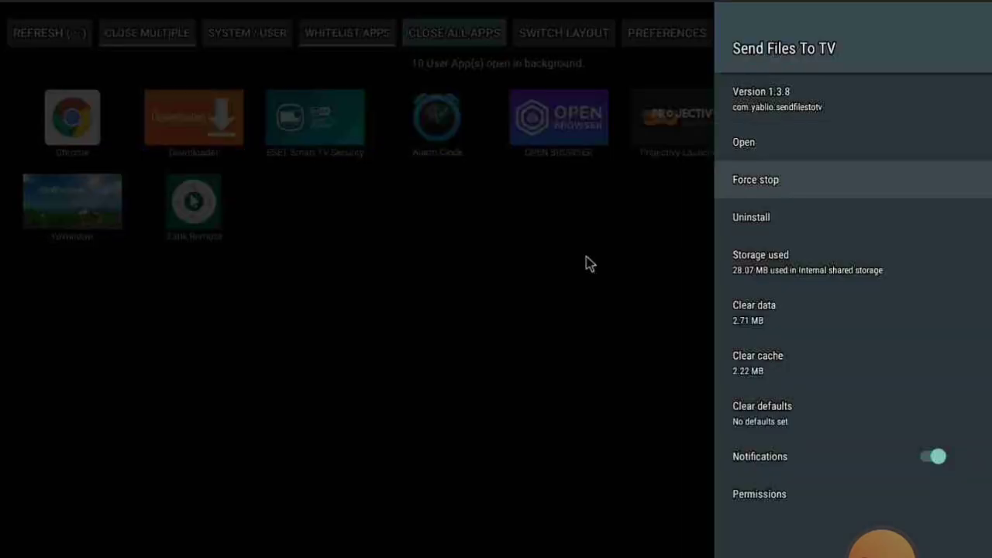
{"action": "key", "text": "Return"}
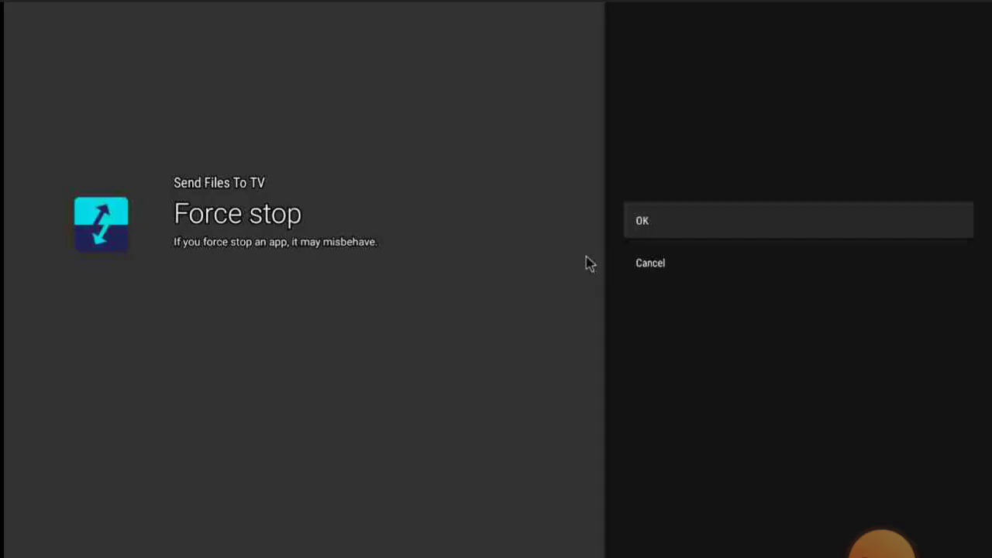
{"action": "key", "text": "Return"}
{"action": "key", "text": "Return"}
{"action": "key", "text": "Return"}
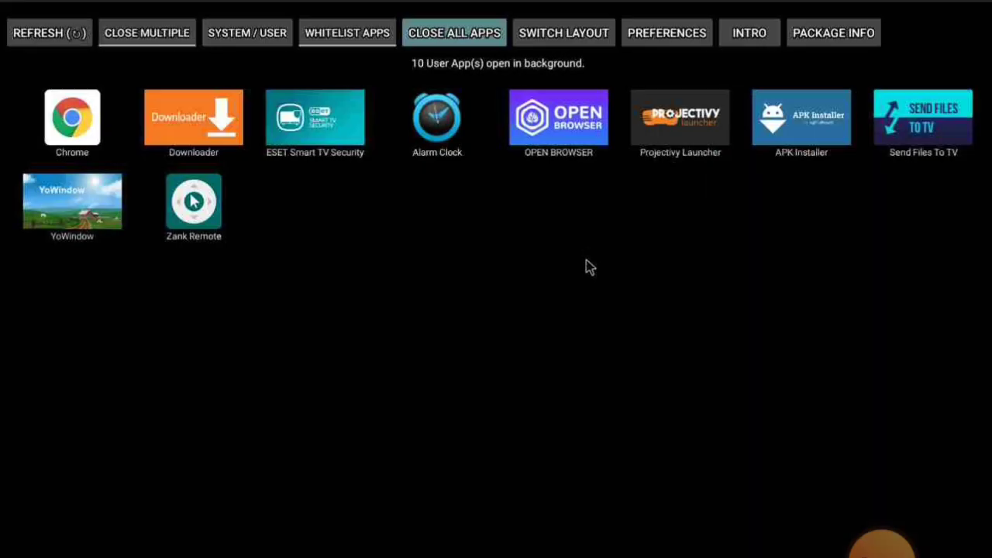
{"action": "key", "text": "Down"}
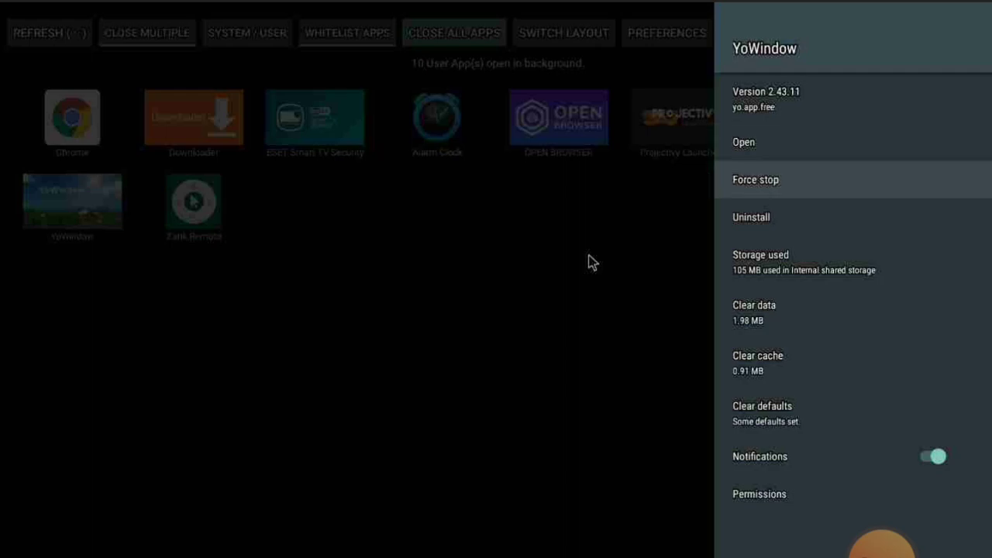
- Force-stop YoWindow, leaving 3 user apps, and return to the Projectivy Launcher home screen
{"action": "key", "text": "Return"}
{"action": "key", "text": "Return"}
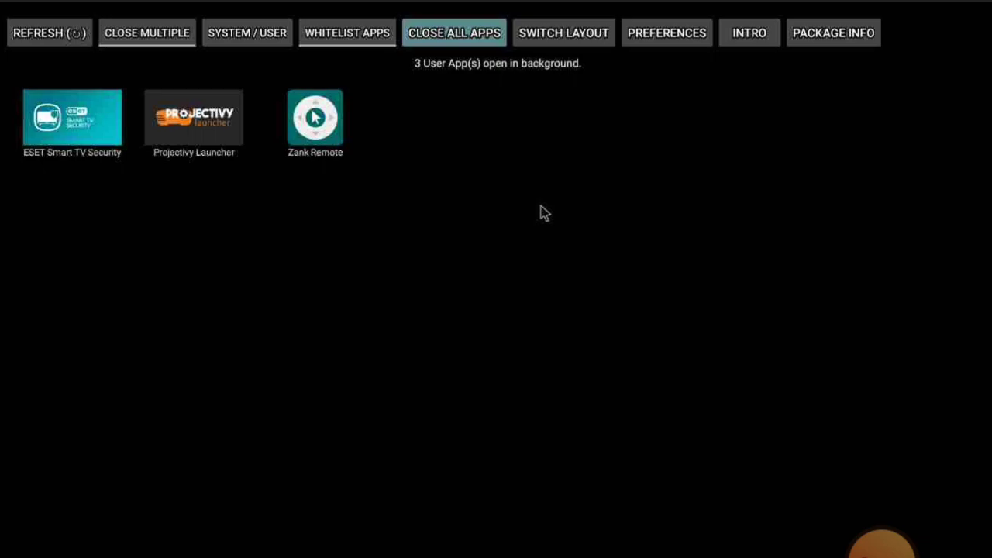
{"action": "key", "text": "Escape"}
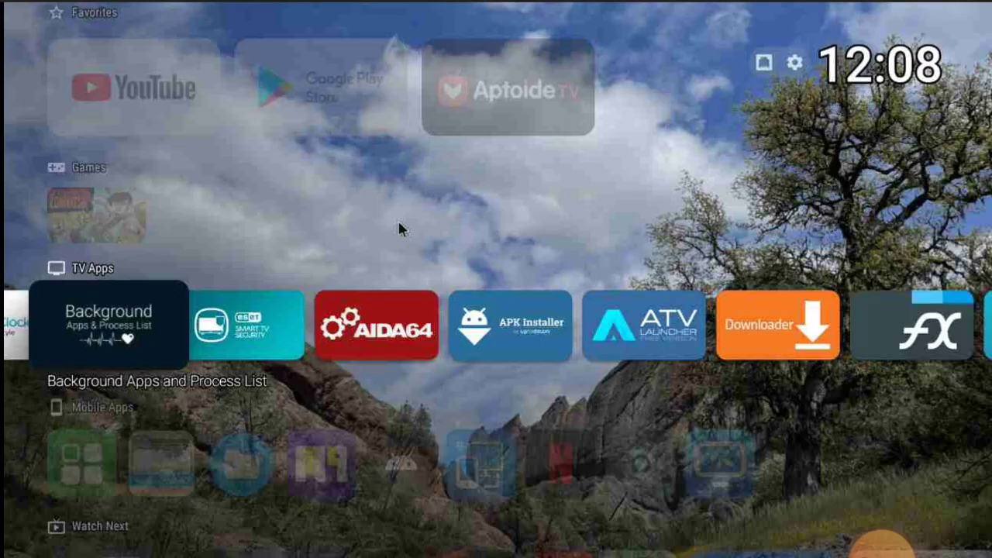